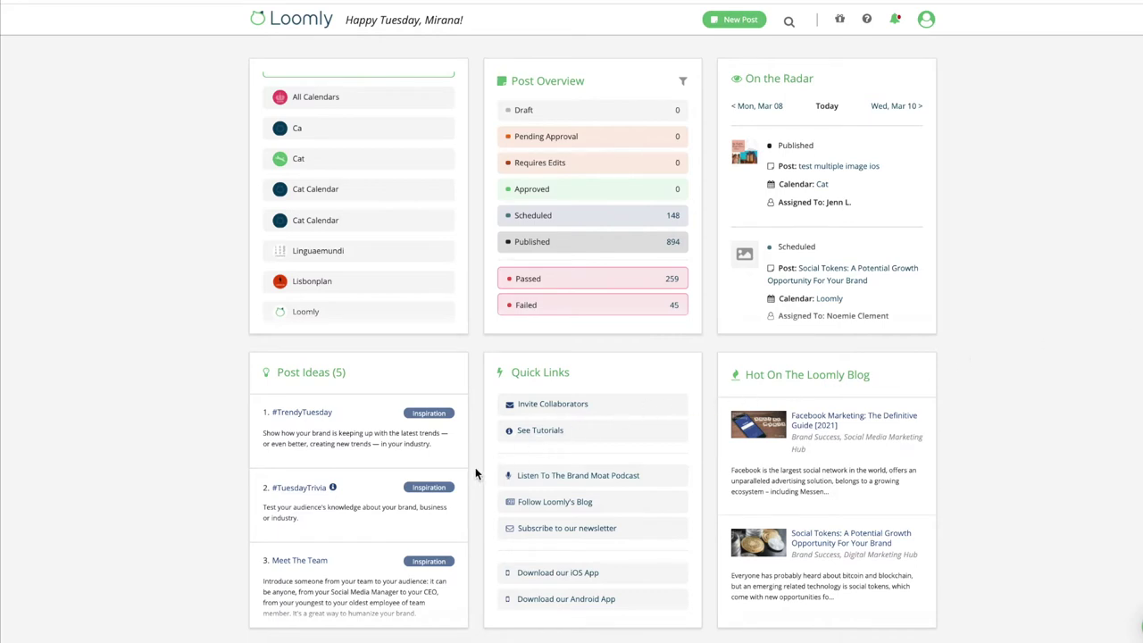
- Scroll through the five post ideas in the dashboard's Post Ideas widget
{"action": "scroll", "coordinate": [457, 466], "scroll_direction": "down", "scroll_amount": 3}
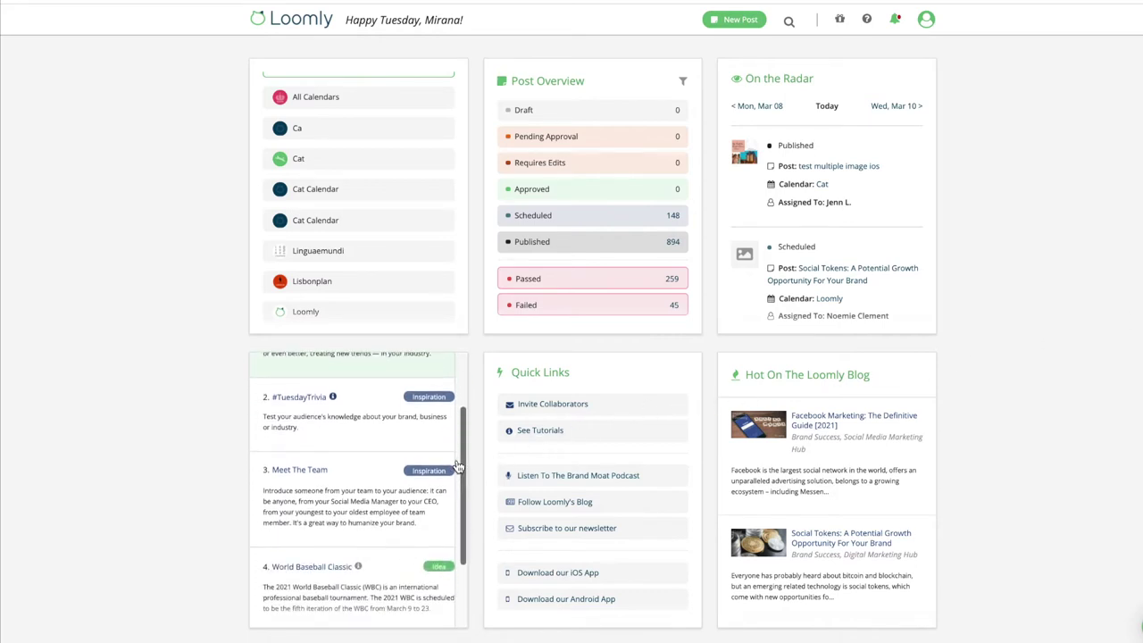
{"action": "scroll", "coordinate": [458, 466], "scroll_direction": "down", "scroll_amount": 2}
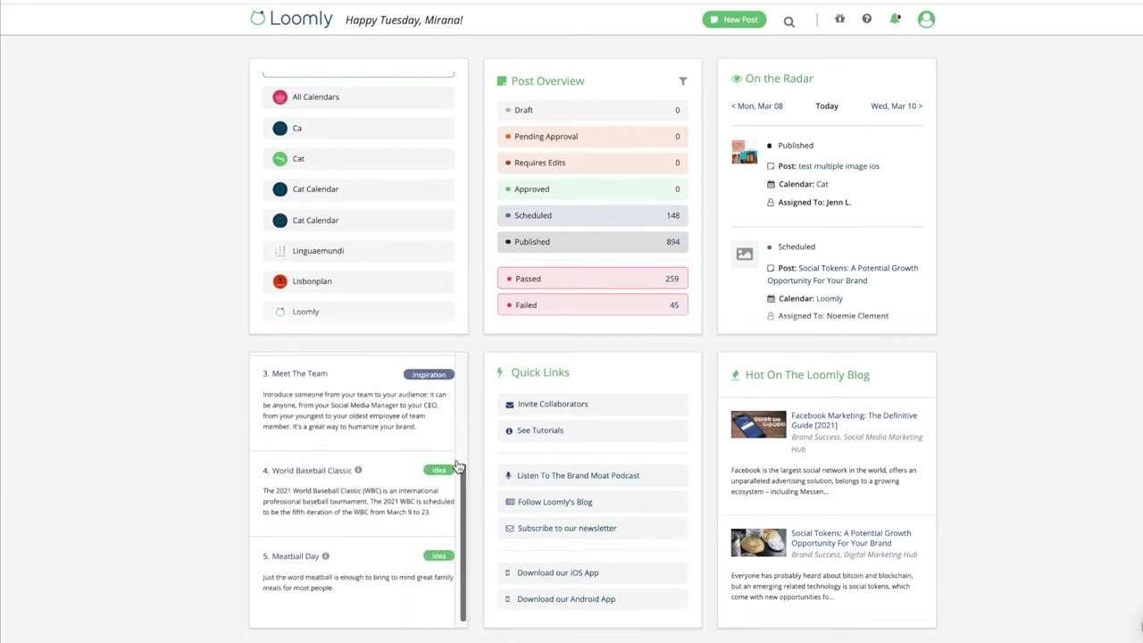
{"action": "scroll", "coordinate": [457, 466], "scroll_direction": "up", "scroll_amount": 4}
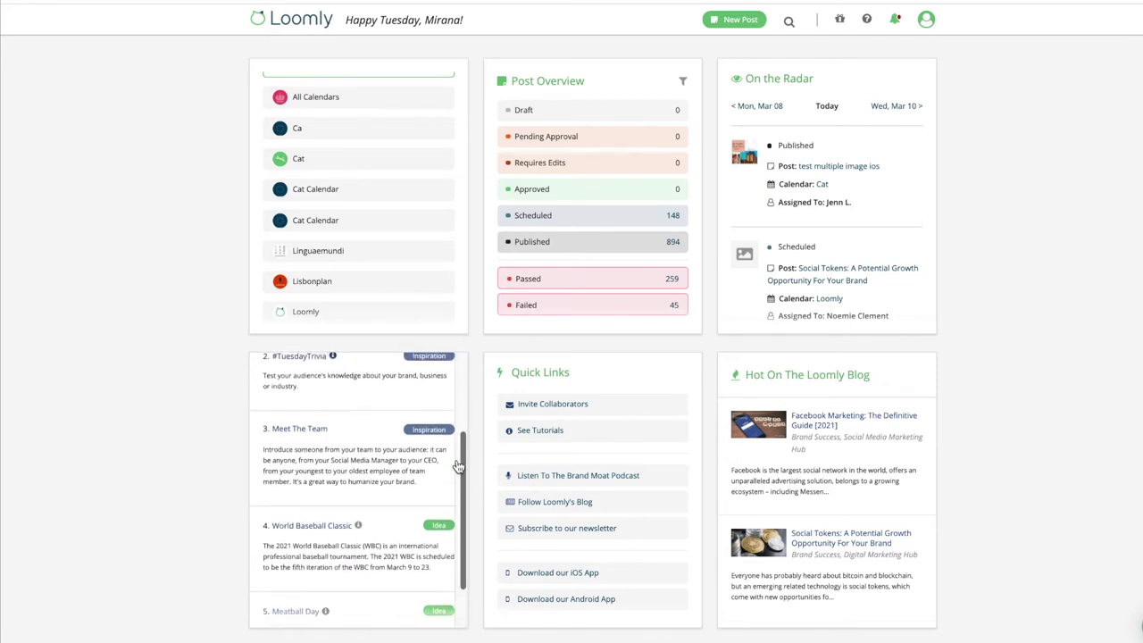
{"action": "scroll", "coordinate": [455, 466], "scroll_direction": "up", "scroll_amount": 2}
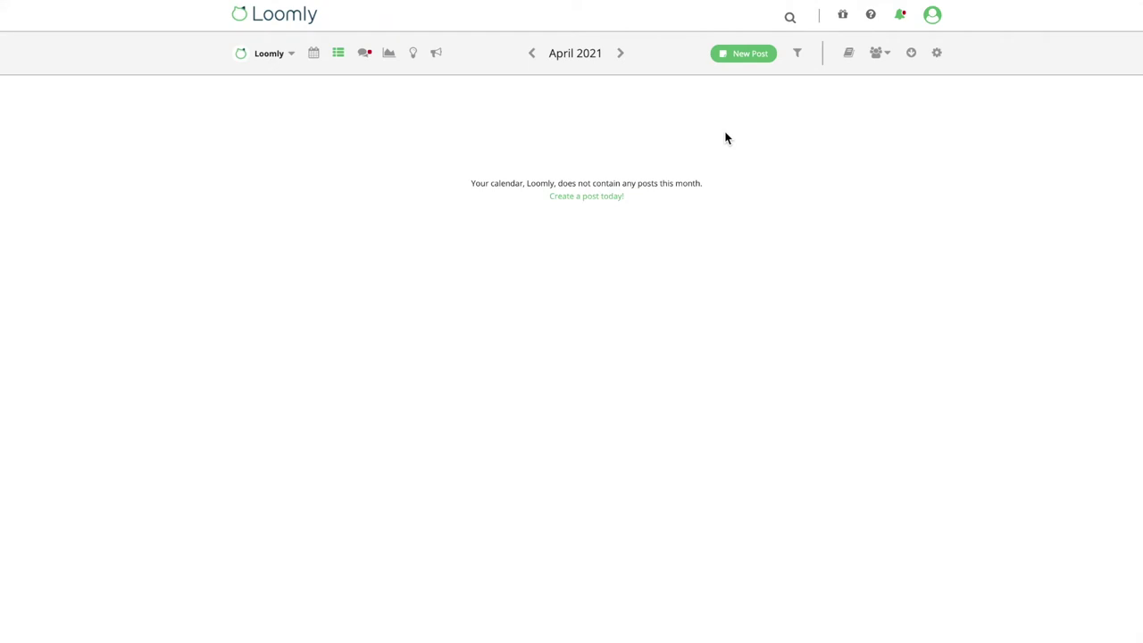
- Open the calendar's Post Ideas from the lightbulb icon in the toolbar
{"action": "left_click", "coordinate": [413, 54]}
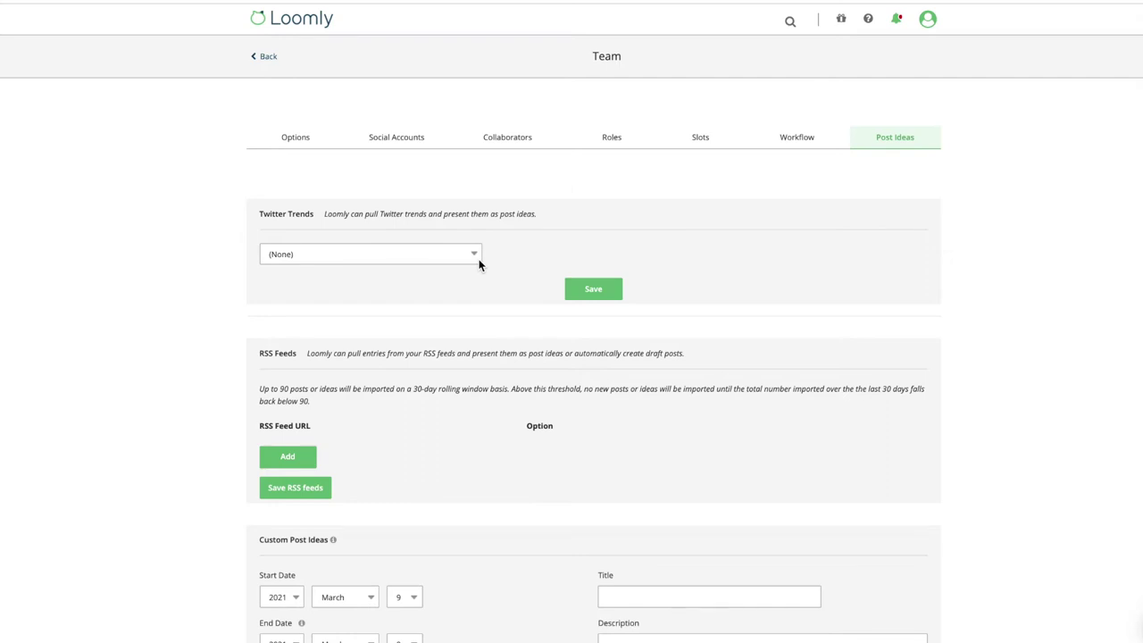
- Set Twitter Trends to United States, Los Angeles and make the second blog feed create draft posts
{"action": "left_click", "coordinate": [477, 258]}
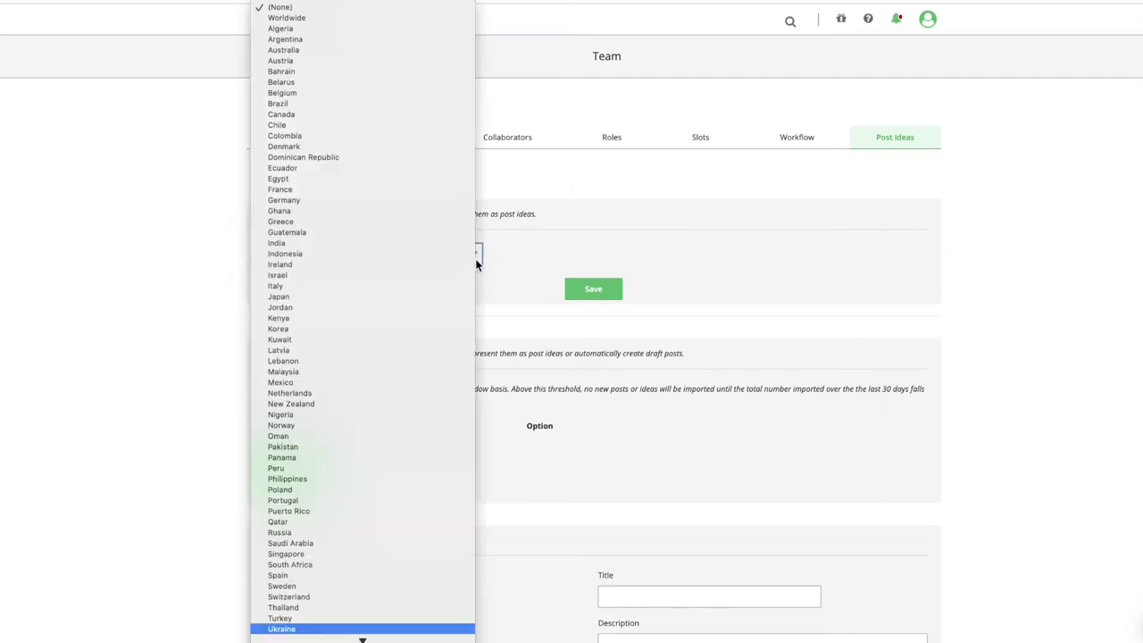
{"action": "scroll", "coordinate": [421, 518], "scroll_direction": "down", "scroll_amount": 2}
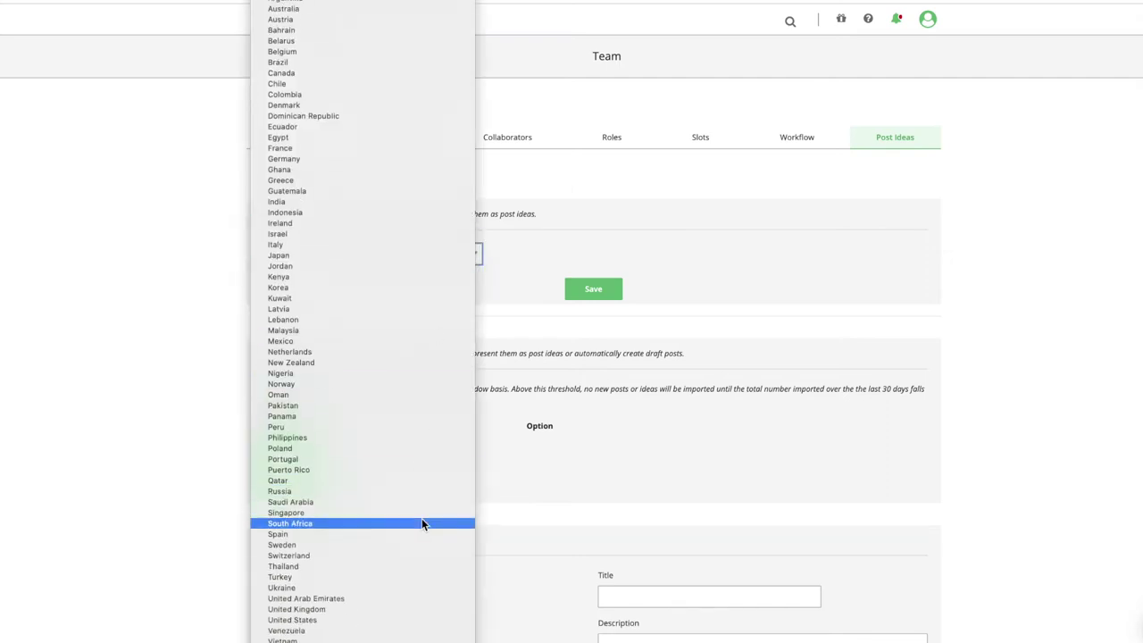
{"action": "left_click", "coordinate": [390, 619]}
{"action": "left_click", "coordinate": [615, 257]}
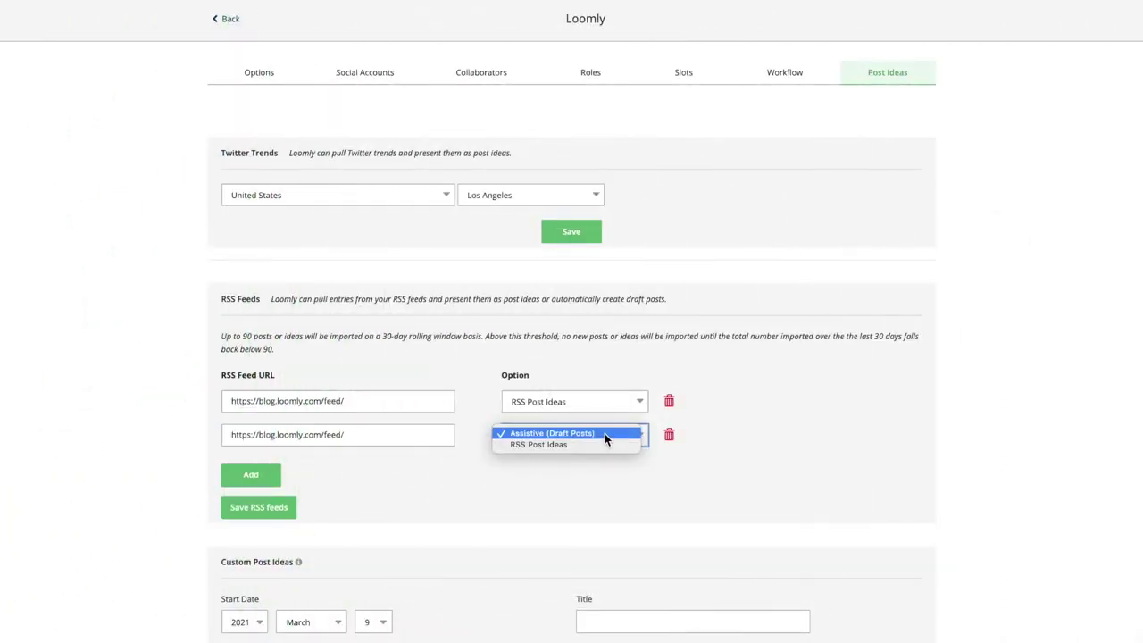
{"action": "left_click", "coordinate": [604, 433]}
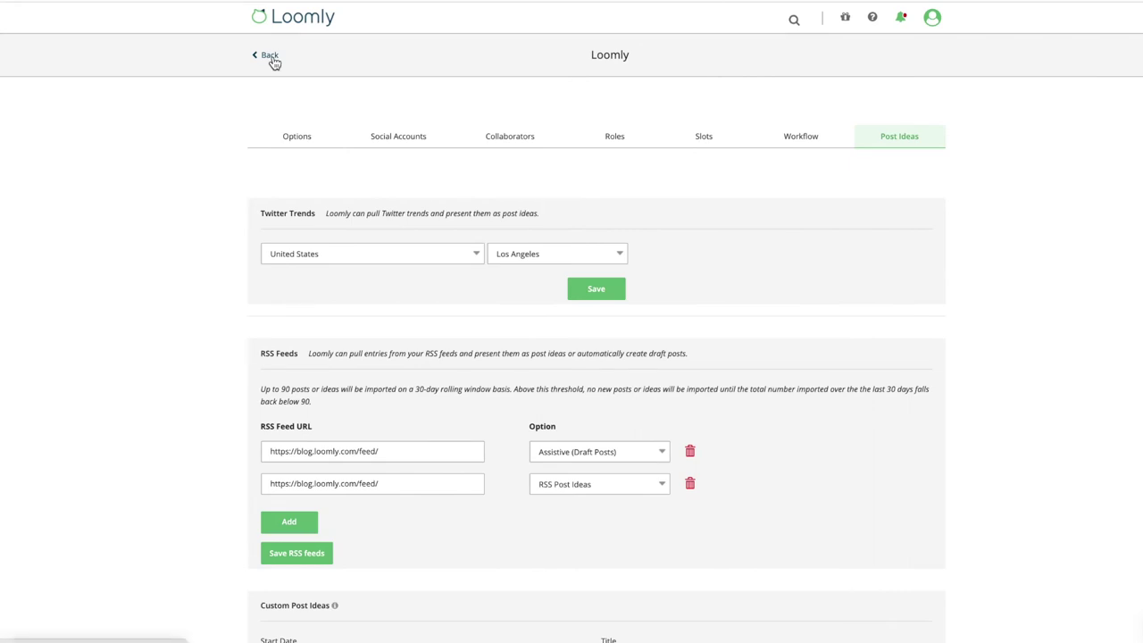
{"action": "left_click", "coordinate": [273, 58]}
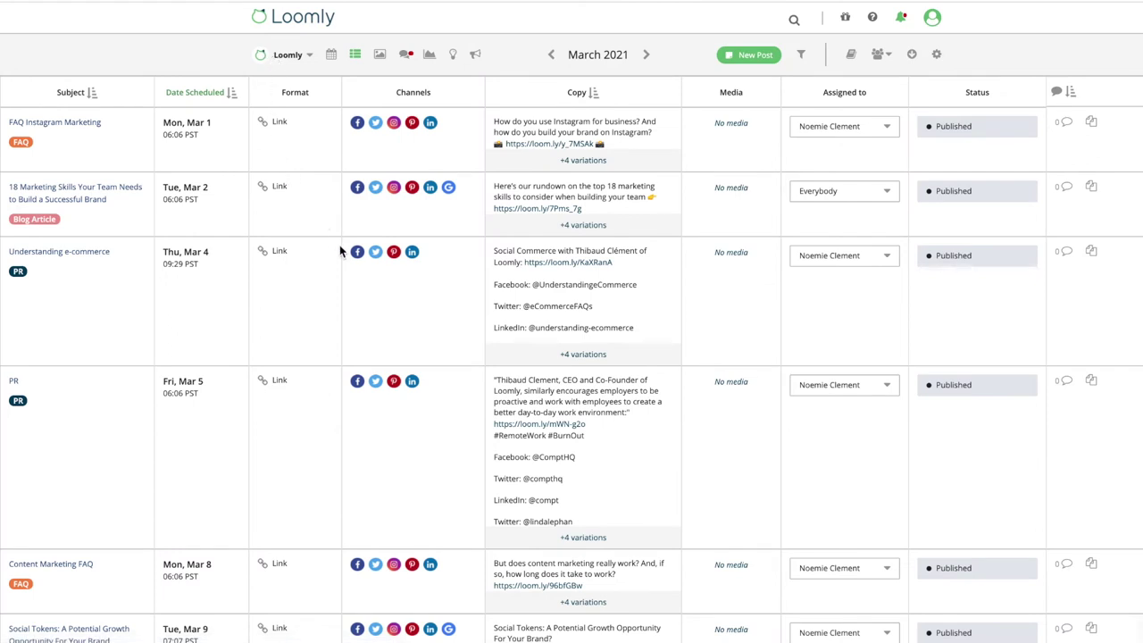
- Scroll the calendar list down to the 'Facebook Marketing: The Definitive Guide [2021]' draft
{"action": "scroll", "coordinate": [367, 306], "scroll_direction": "down", "scroll_amount": 5}
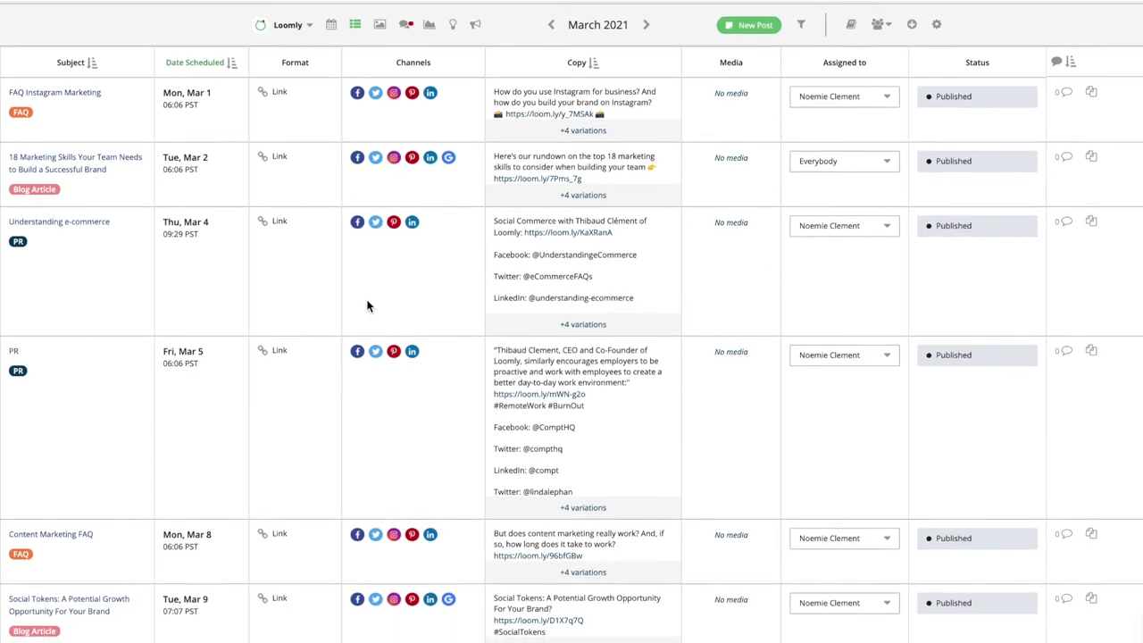
{"action": "scroll", "coordinate": [366, 306], "scroll_direction": "down", "scroll_amount": 2}
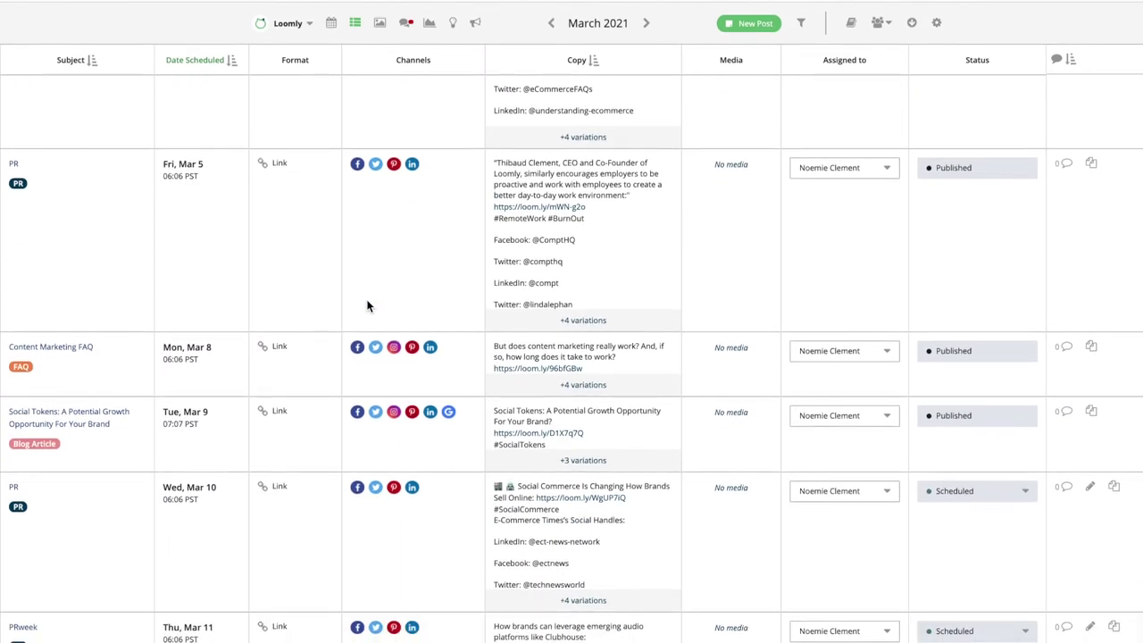
{"action": "scroll", "coordinate": [367, 306], "scroll_direction": "down", "scroll_amount": 6}
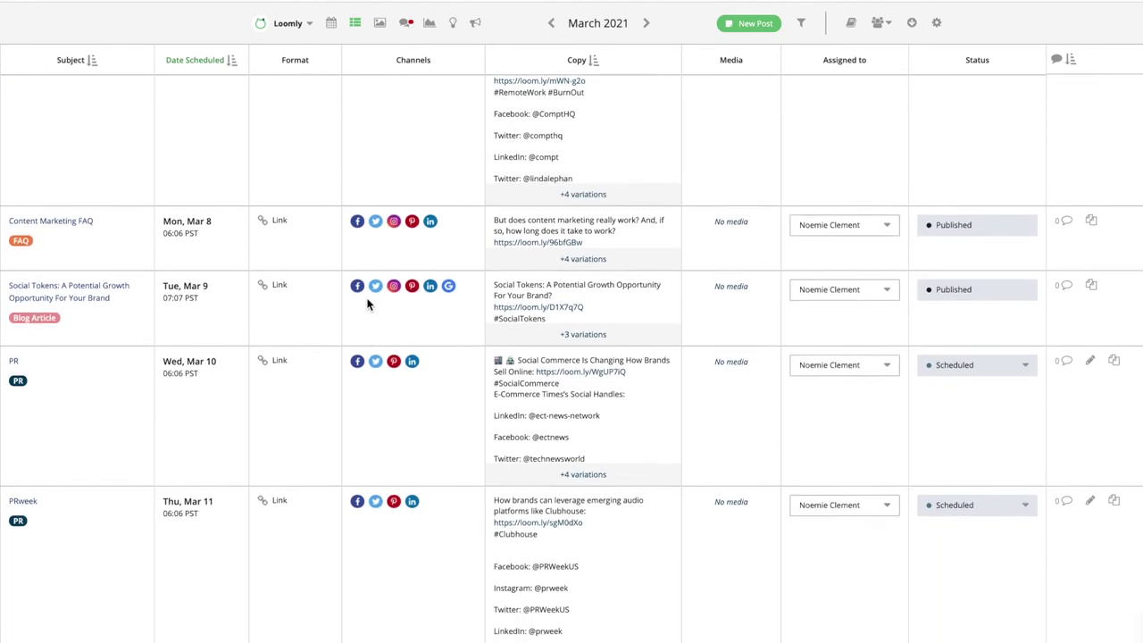
{"action": "scroll", "coordinate": [367, 305], "scroll_direction": "down", "scroll_amount": 12}
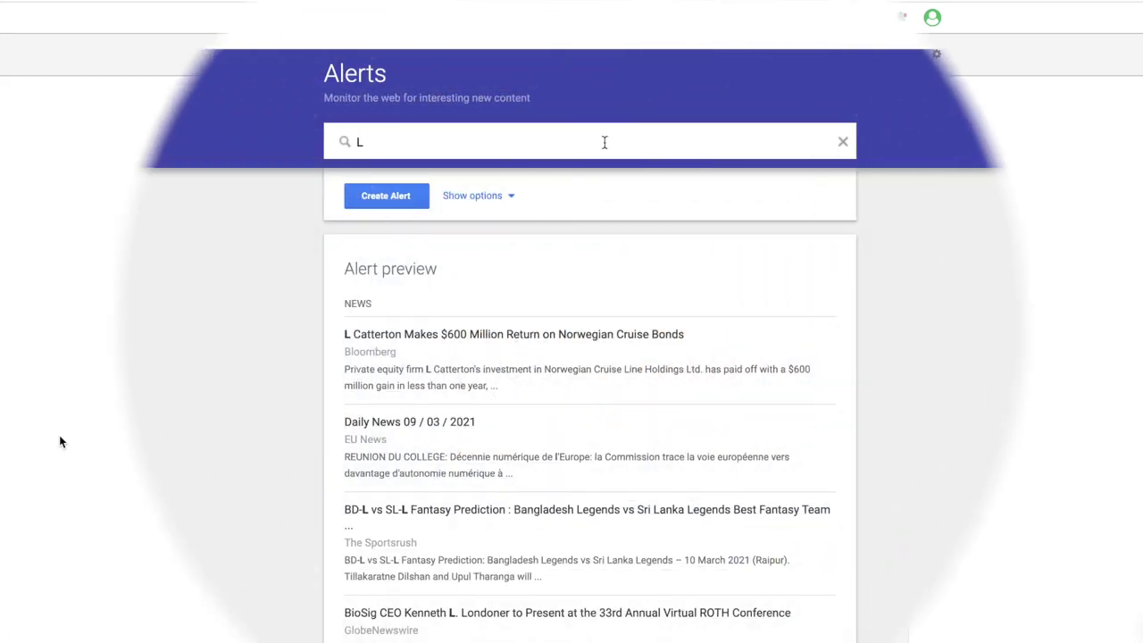
- Enter 'Loomly' as the Google Alerts search query
{"action": "type", "text": "oomly"}
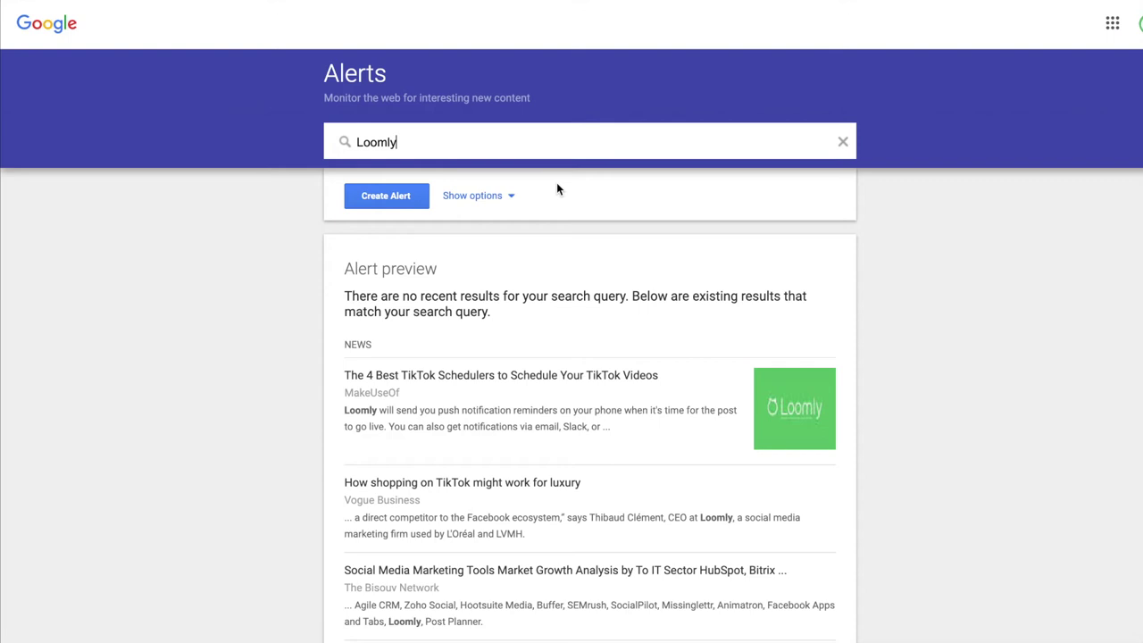
- Reveal the alert's delivery options and add a new empty RSS feed row in Loomly
{"action": "left_click", "coordinate": [510, 198]}
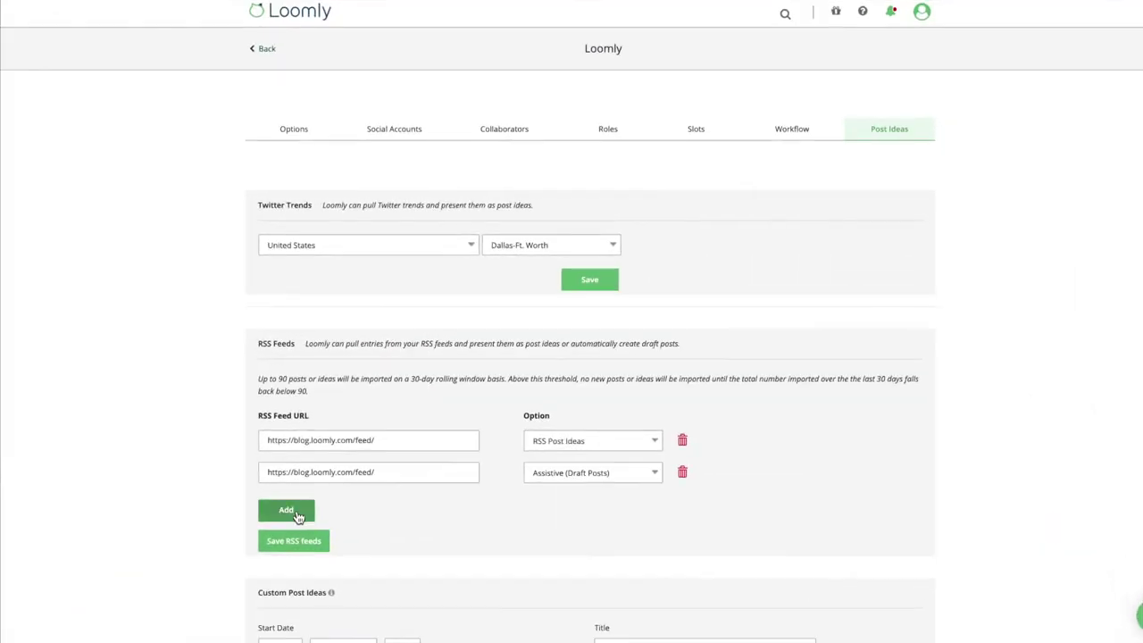
{"action": "left_click", "coordinate": [294, 510]}
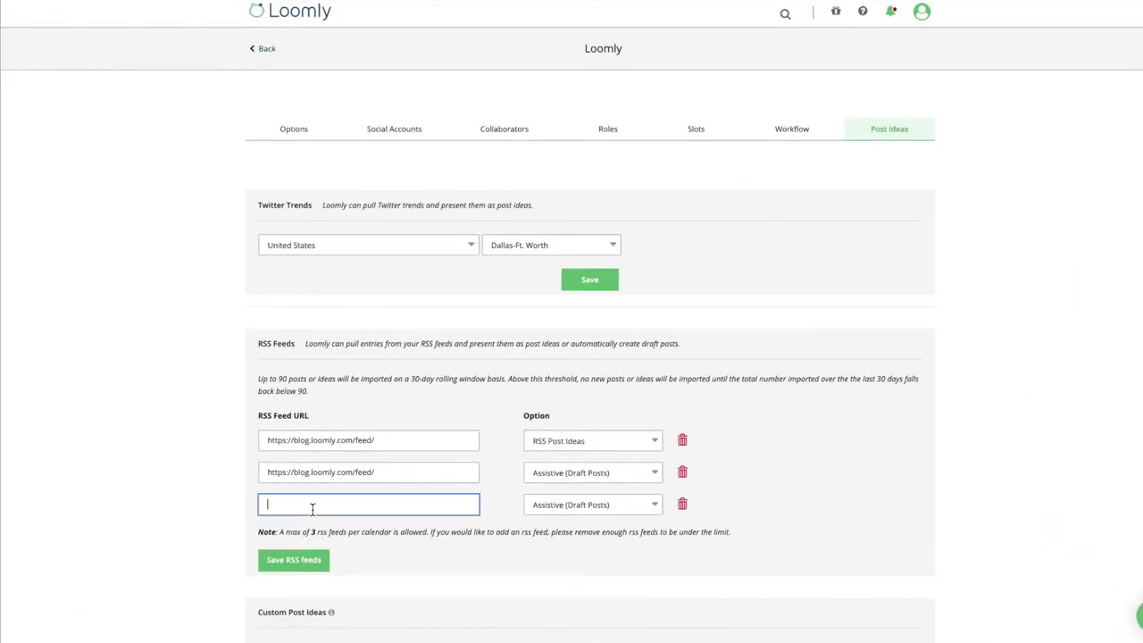
- Paste the Google Alerts feed URL into the new row, then copy BuzzFeed's Animals feed address
{"action": "key", "text": "ctrl+v"}
{"action": "left_click_drag", "start_coordinate": [298, 505], "coordinate": [239, 507]}
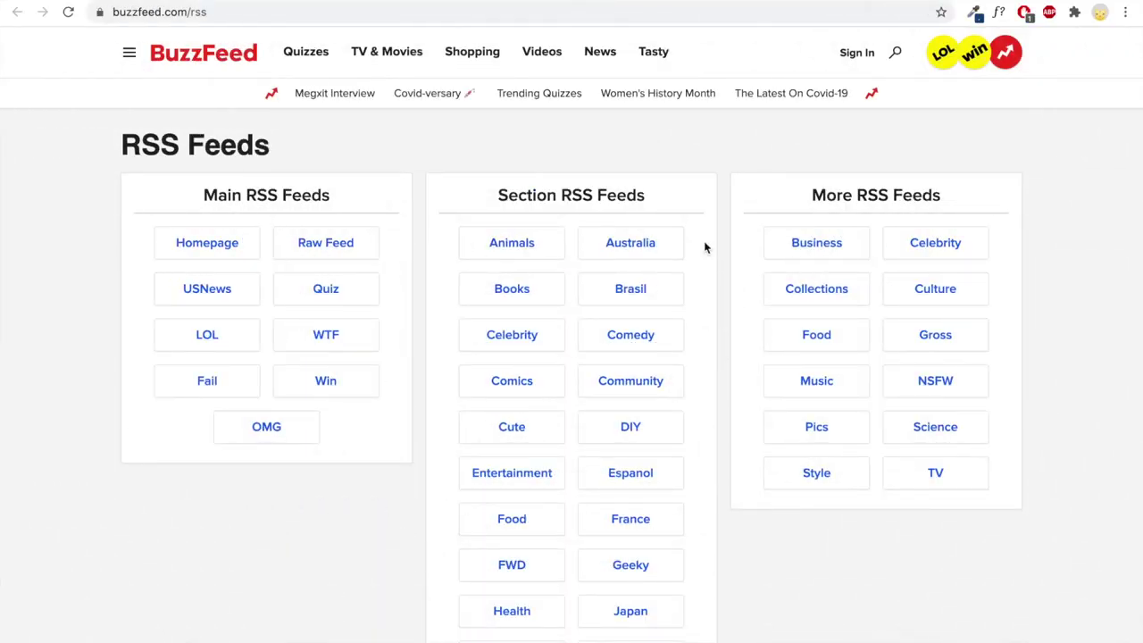
{"action": "left_click", "coordinate": [533, 245]}
{"action": "left_click", "coordinate": [455, 18]}
{"action": "key", "text": "ctrl+c"}
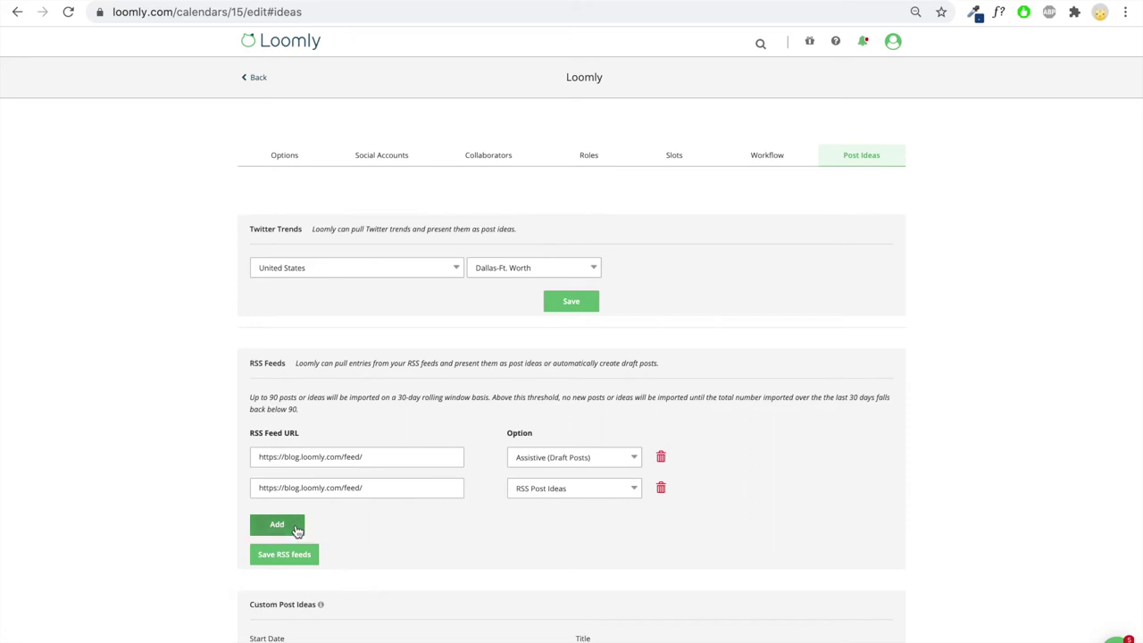
- Add an RSS feed row with the BuzzFeed Animals feed URL
{"action": "left_click", "coordinate": [297, 530]}
{"action": "left_click", "coordinate": [295, 525]}
{"action": "key", "text": "ctrl+v"}
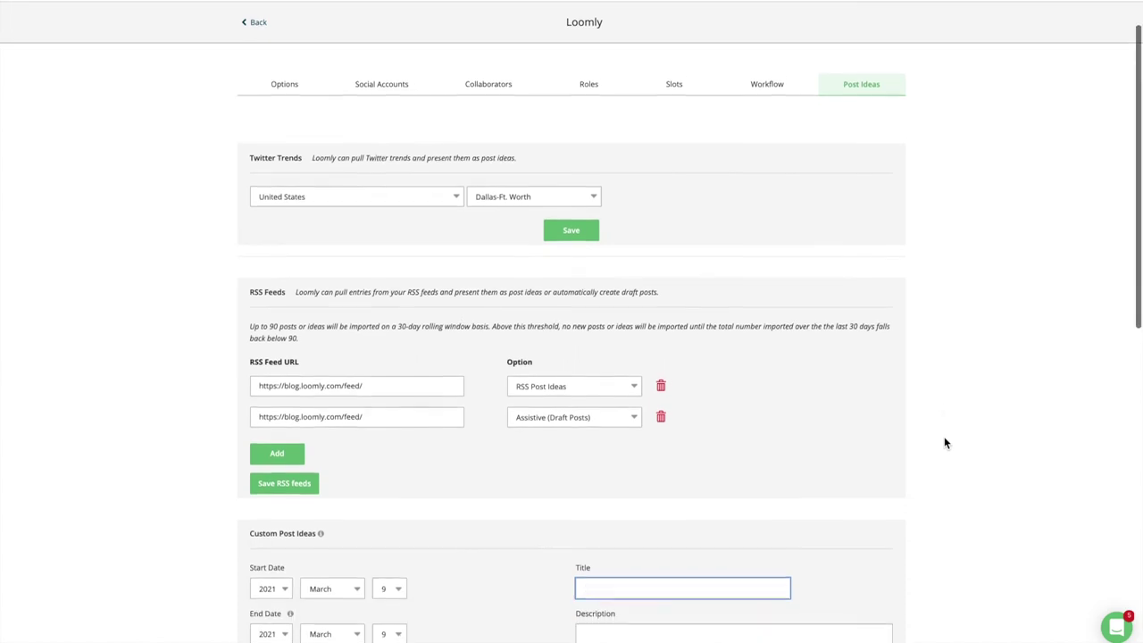
{"action": "scroll", "coordinate": [945, 442], "scroll_direction": "down", "scroll_amount": 5}
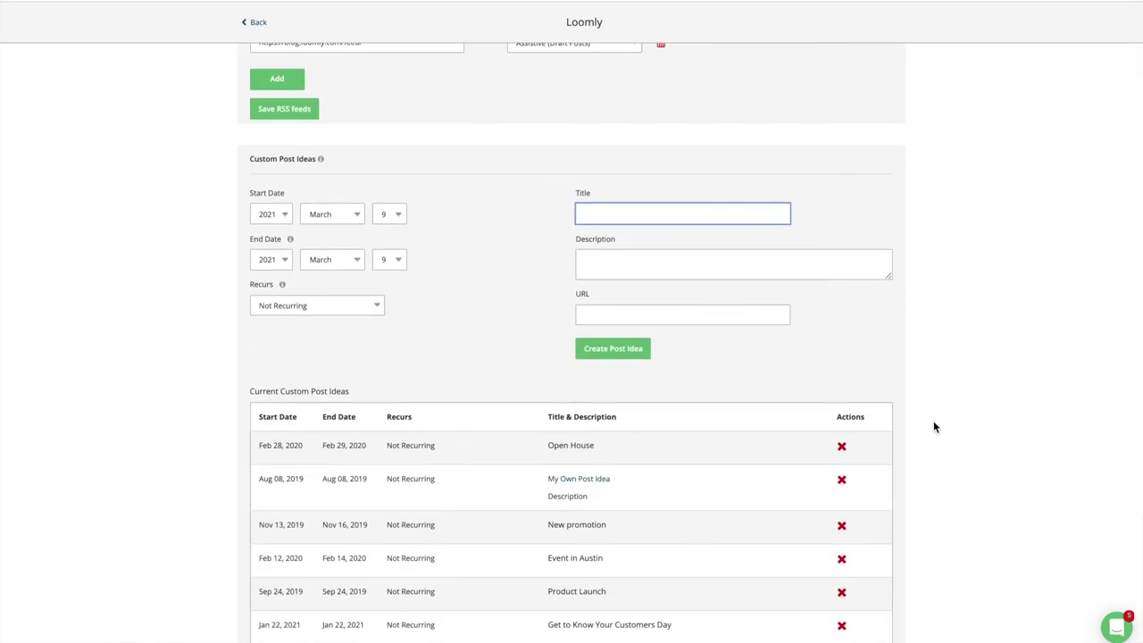
- Create a 'Product Launch' custom post idea from day 19 to day 26, recurring monthly
{"action": "left_click", "coordinate": [758, 212]}
{"action": "type", "text": "Product Launch"}
{"action": "left_click", "coordinate": [389, 217]}
{"action": "left_click", "coordinate": [389, 315]}
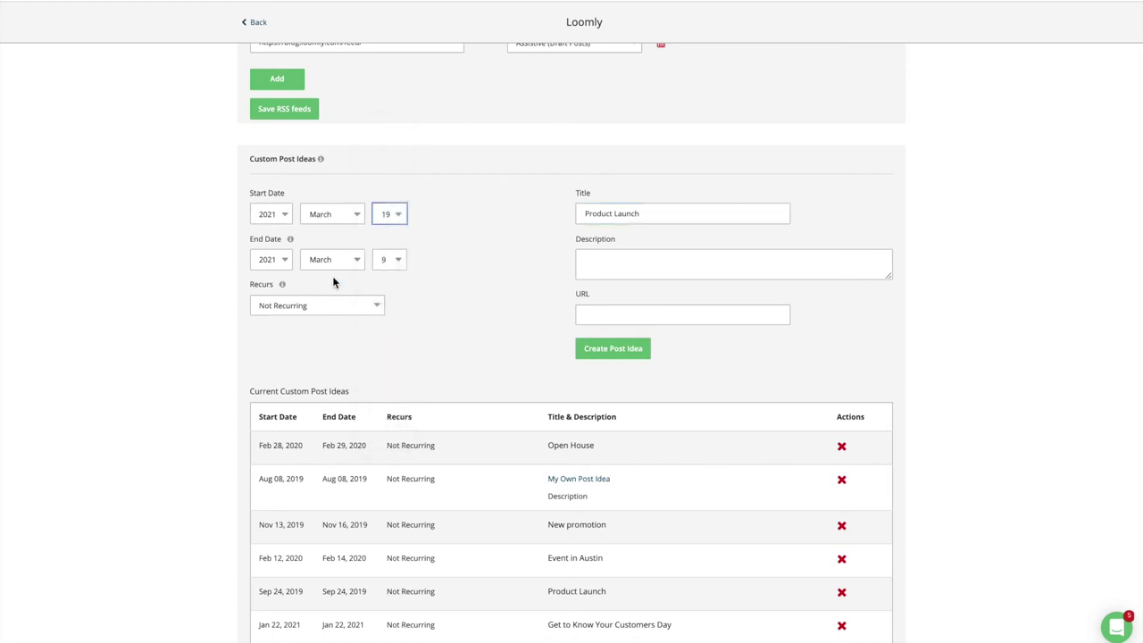
{"action": "left_click", "coordinate": [389, 259]}
{"action": "left_click", "coordinate": [386, 440]}
{"action": "left_click", "coordinate": [365, 308]}
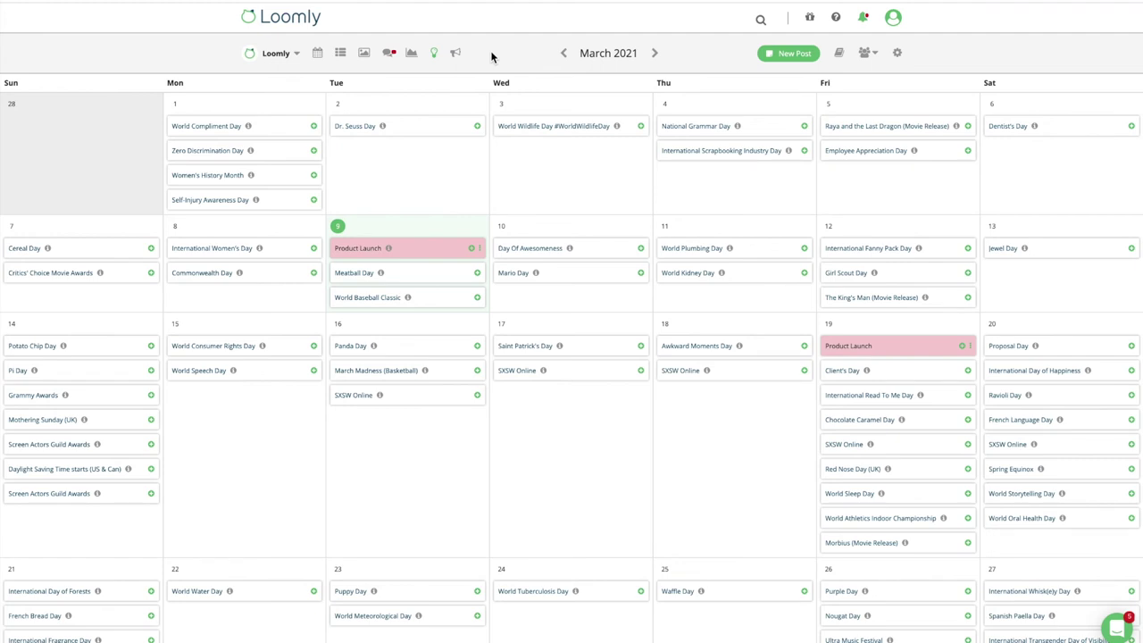
- Open the calendar settings on the Post Ideas tab
{"action": "left_click", "coordinate": [897, 52]}
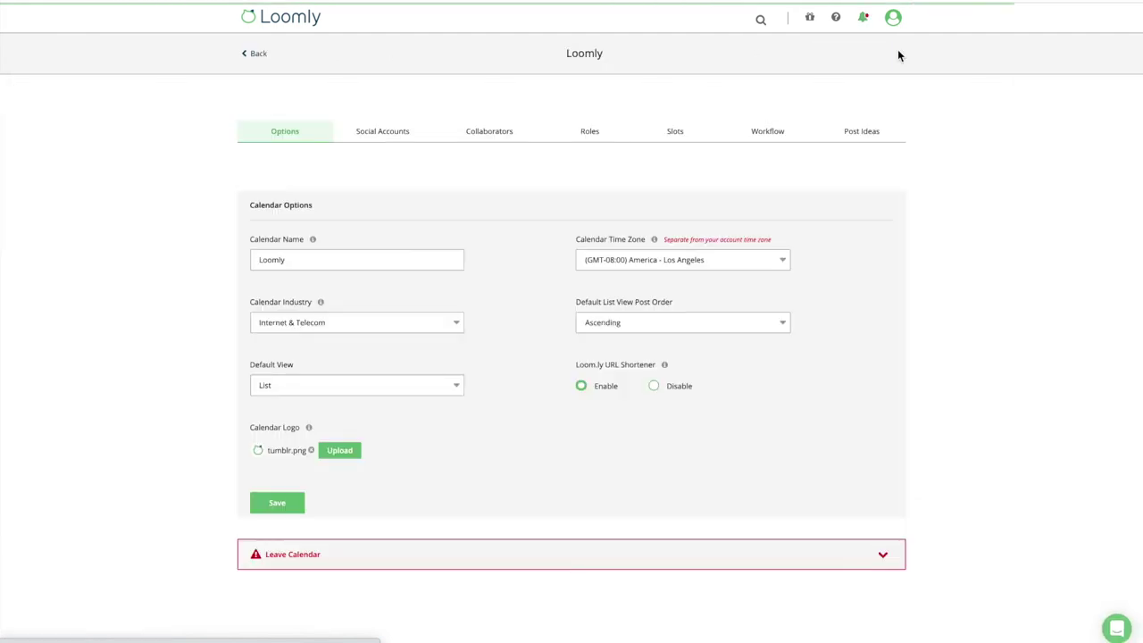
{"action": "left_click", "coordinate": [862, 134]}
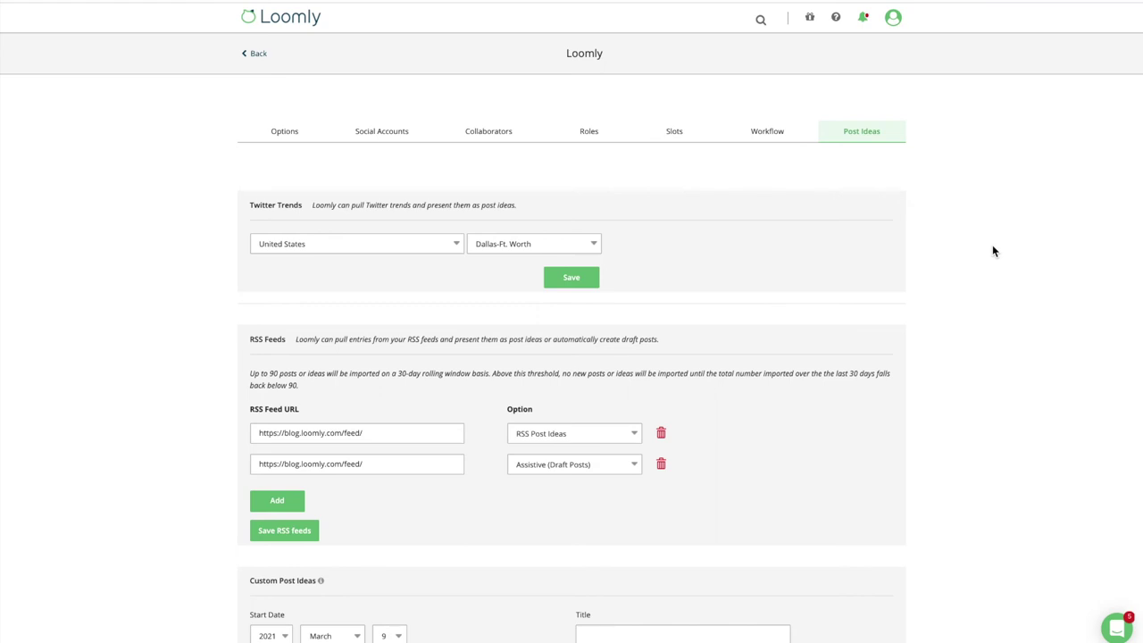
- Scroll through the Post Ideas settings to review trends, RSS feeds and custom ideas
{"action": "scroll", "coordinate": [993, 251], "scroll_direction": "down", "scroll_amount": 3}
{"action": "scroll", "coordinate": [993, 251], "scroll_direction": "down", "scroll_amount": 3}
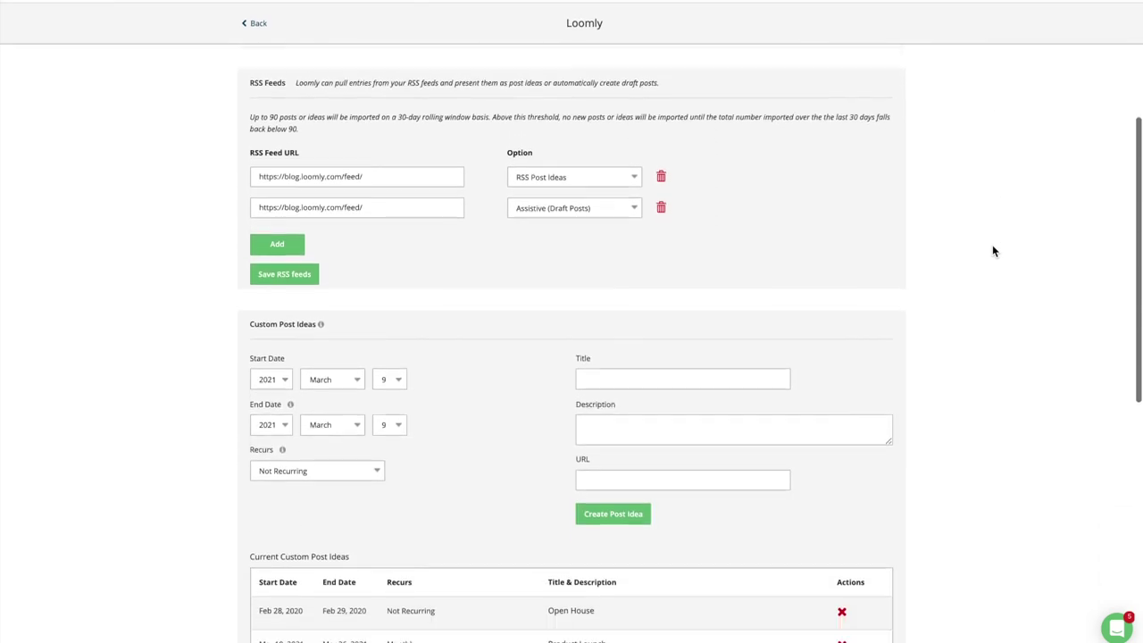
{"action": "scroll", "coordinate": [993, 250], "scroll_direction": "down", "scroll_amount": 1}
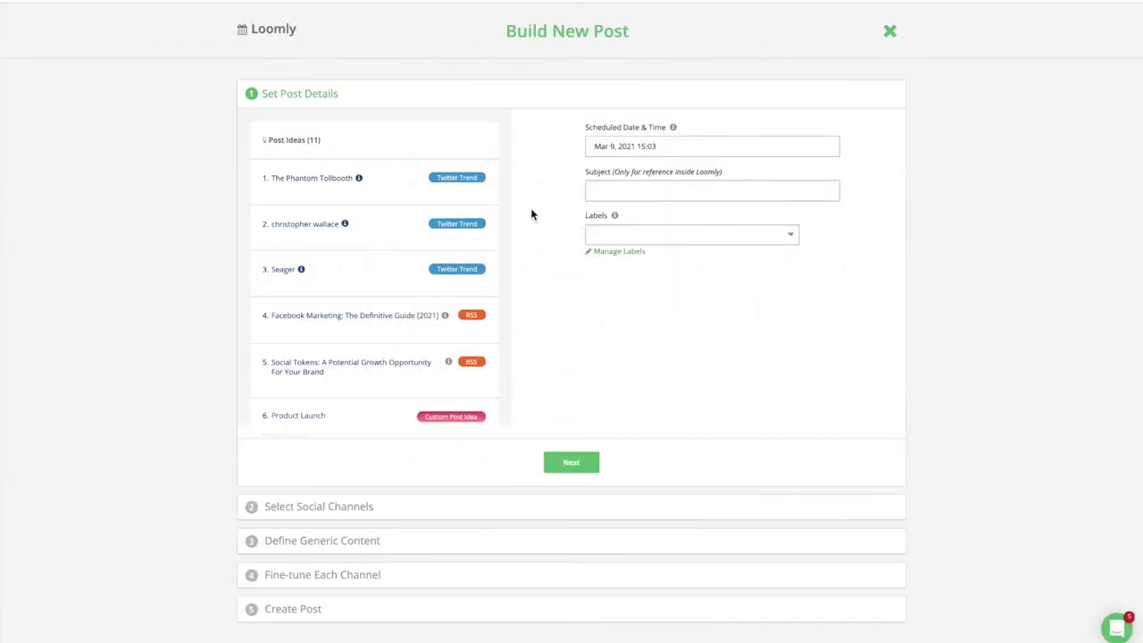
- Use the Twitter trend idea 'The Phantom Tollbooth' as the post's Subject
{"action": "left_click", "coordinate": [342, 186]}
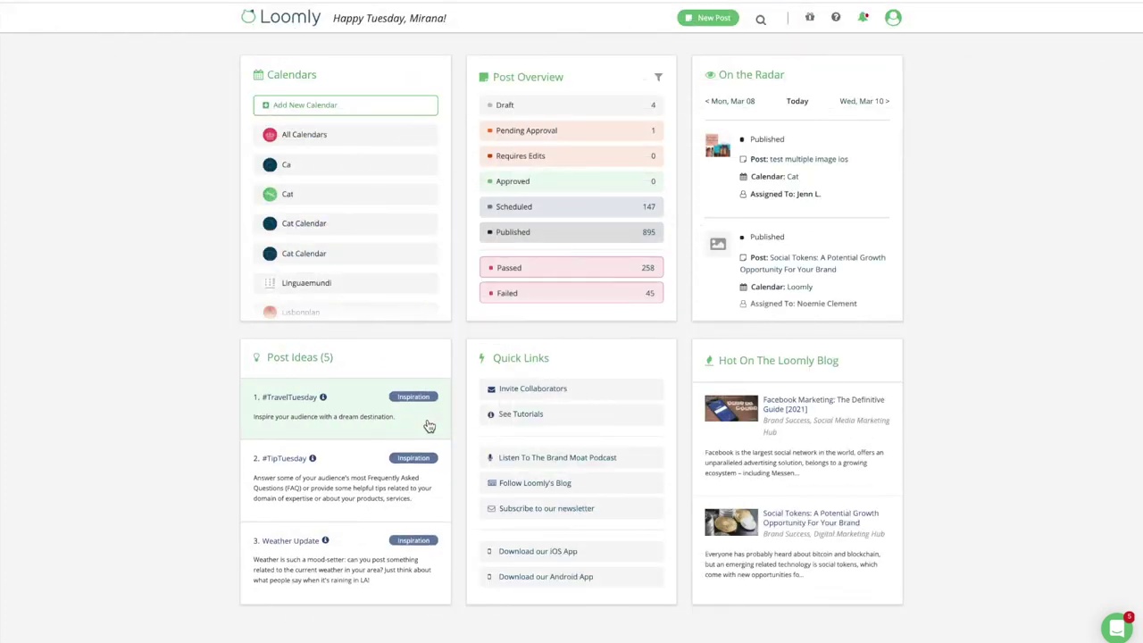
- Start a post from the #TravelTuesday idea in the Loomly calendar
{"action": "scroll", "coordinate": [428, 426], "scroll_direction": "down", "scroll_amount": 2}
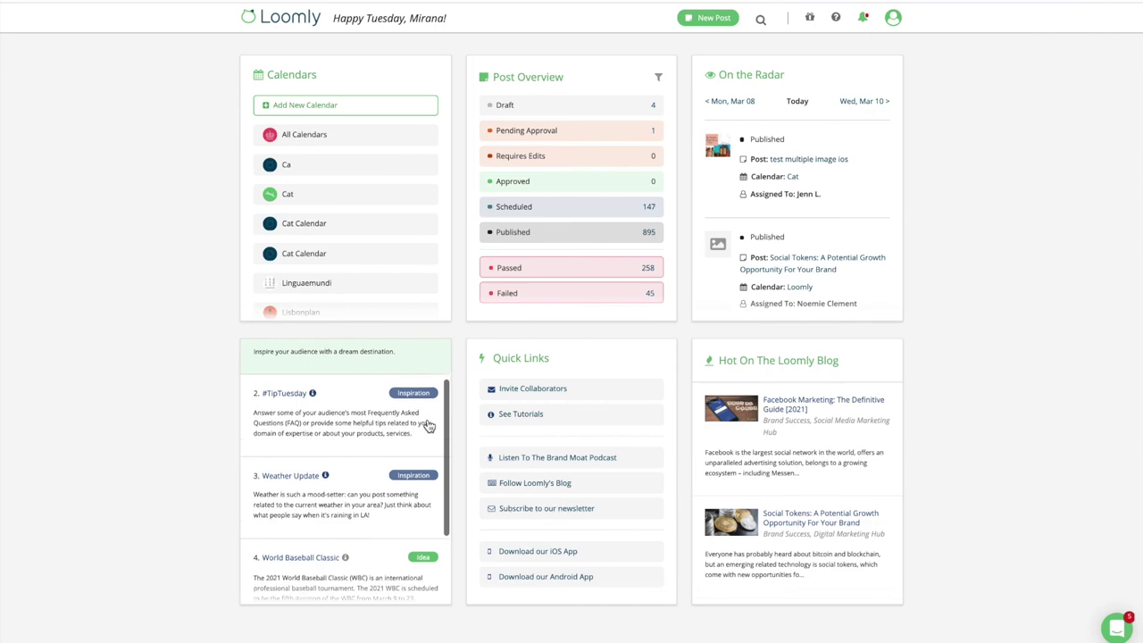
{"action": "scroll", "coordinate": [429, 426], "scroll_direction": "down", "scroll_amount": 3}
{"action": "scroll", "coordinate": [428, 426], "scroll_direction": "up", "scroll_amount": 1}
{"action": "scroll", "coordinate": [429, 426], "scroll_direction": "up", "scroll_amount": 4}
{"action": "left_click", "coordinate": [428, 399]}
{"action": "left_click", "coordinate": [535, 146]}
{"action": "left_click", "coordinate": [580, 202]}
{"action": "left_click", "coordinate": [592, 205]}
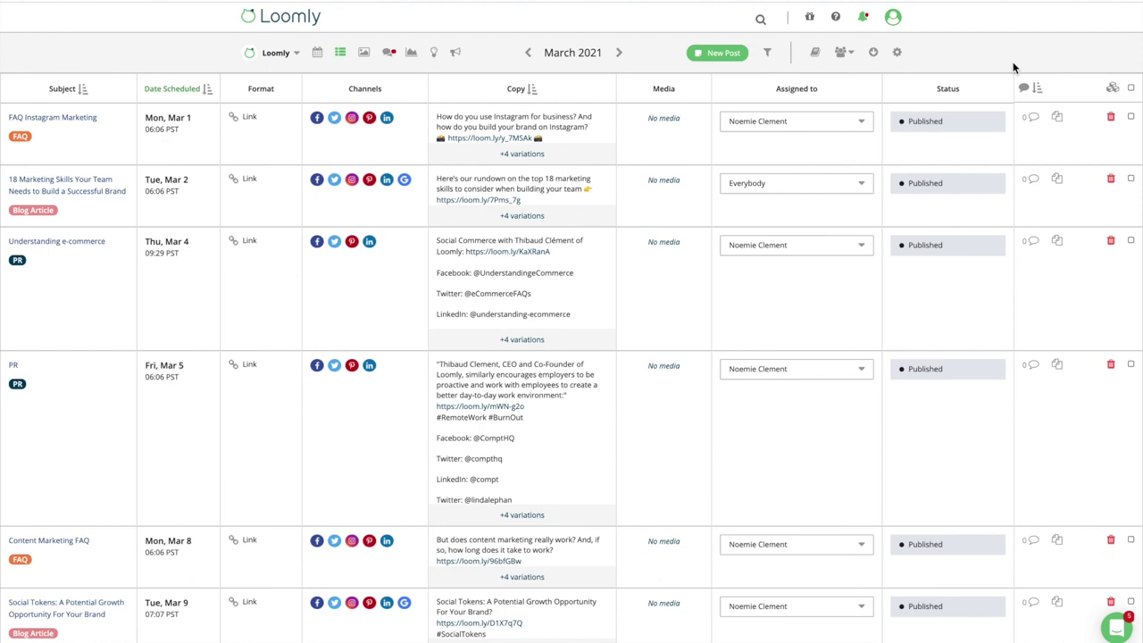
{"action": "scroll", "coordinate": [1011, 59], "scroll_direction": "down", "scroll_amount": 3}
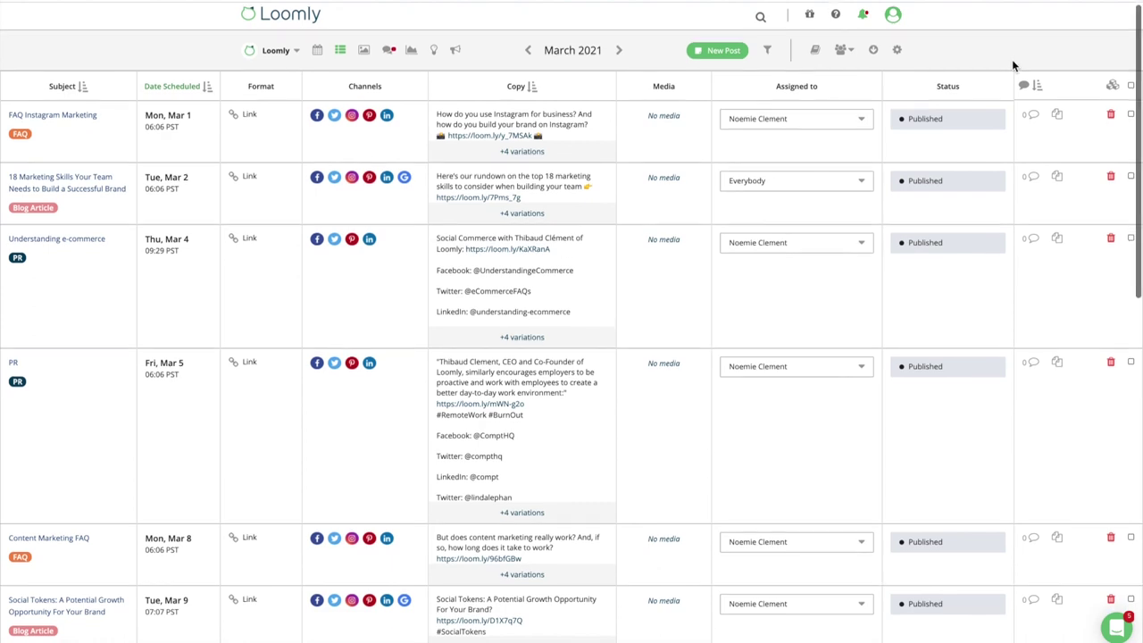
{"action": "scroll", "coordinate": [1011, 59], "scroll_direction": "down", "scroll_amount": 3}
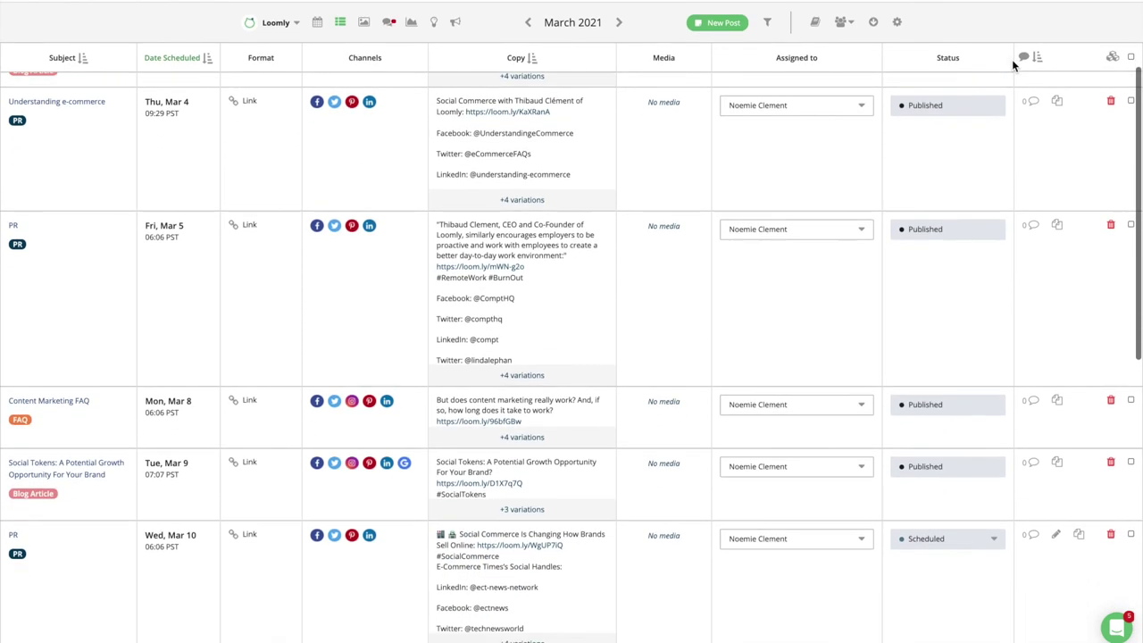
{"action": "scroll", "coordinate": [1011, 59], "scroll_direction": "up", "scroll_amount": 3}
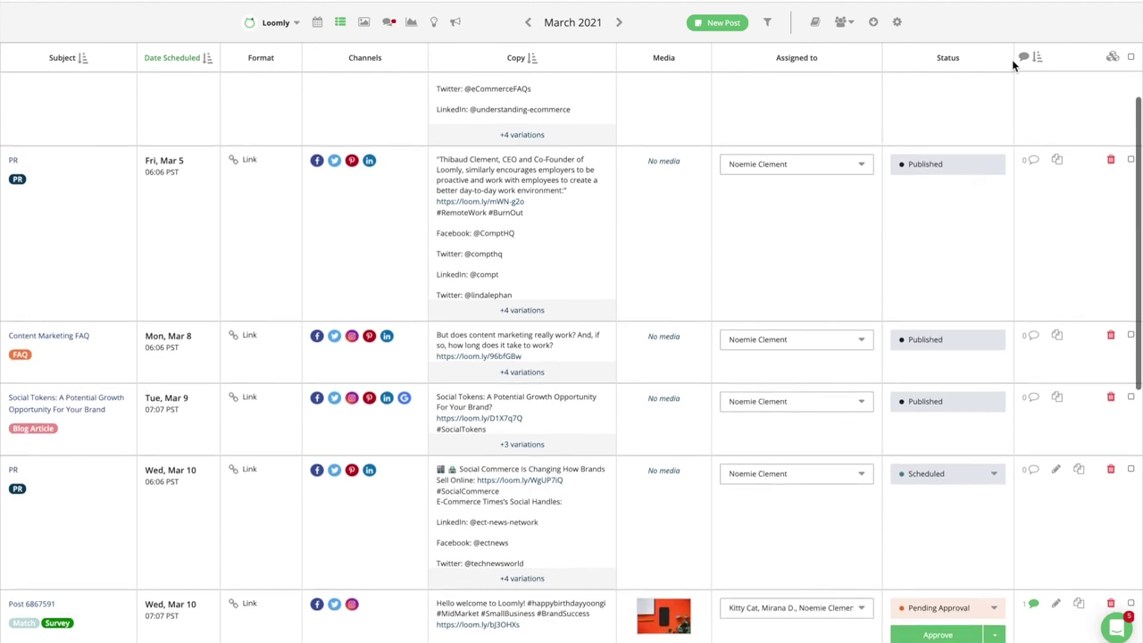
{"action": "scroll", "coordinate": [1011, 59], "scroll_direction": "up", "scroll_amount": 3}
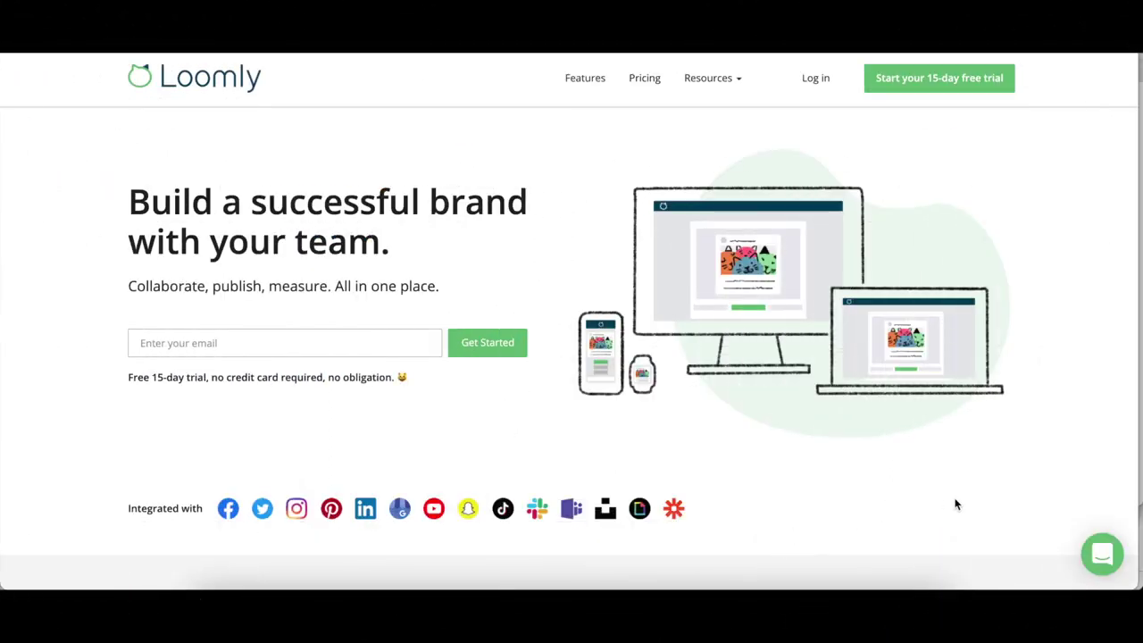
- Start a new support chat conversation and draft the message 'Hi!' without sending
{"action": "left_click", "coordinate": [1101, 555]}
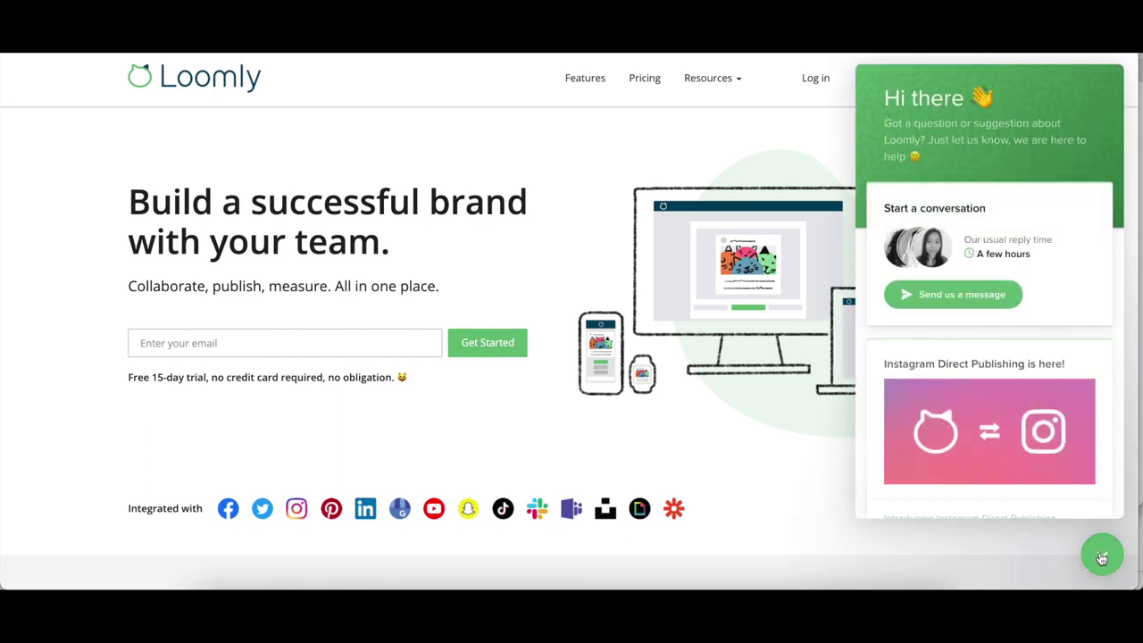
{"action": "left_click", "coordinate": [973, 304]}
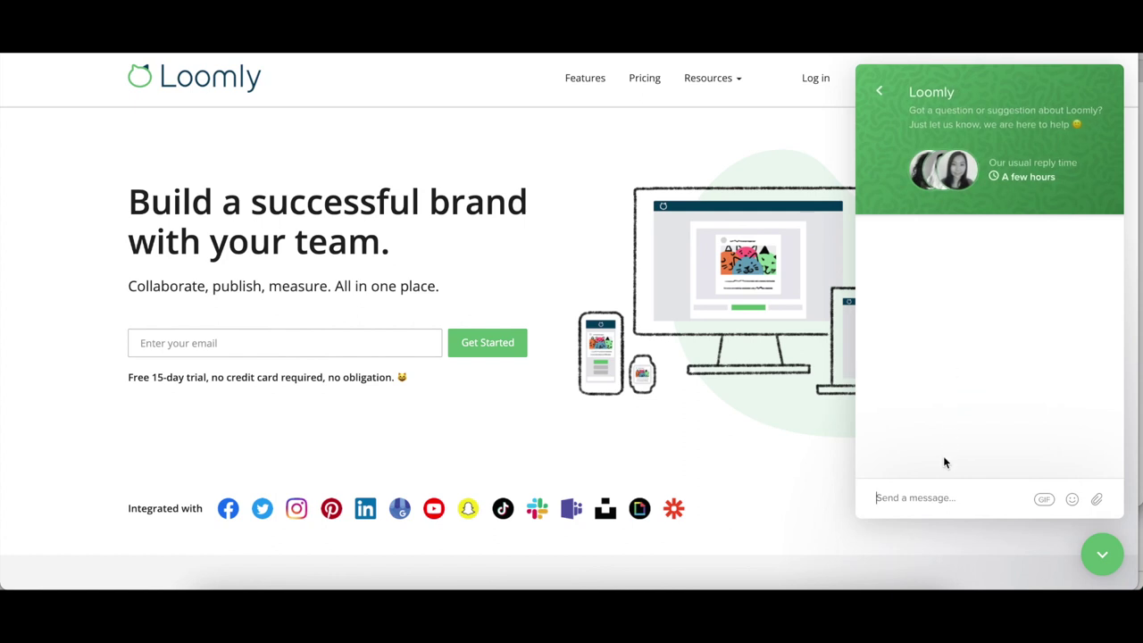
{"action": "type", "text": "Hi!"}
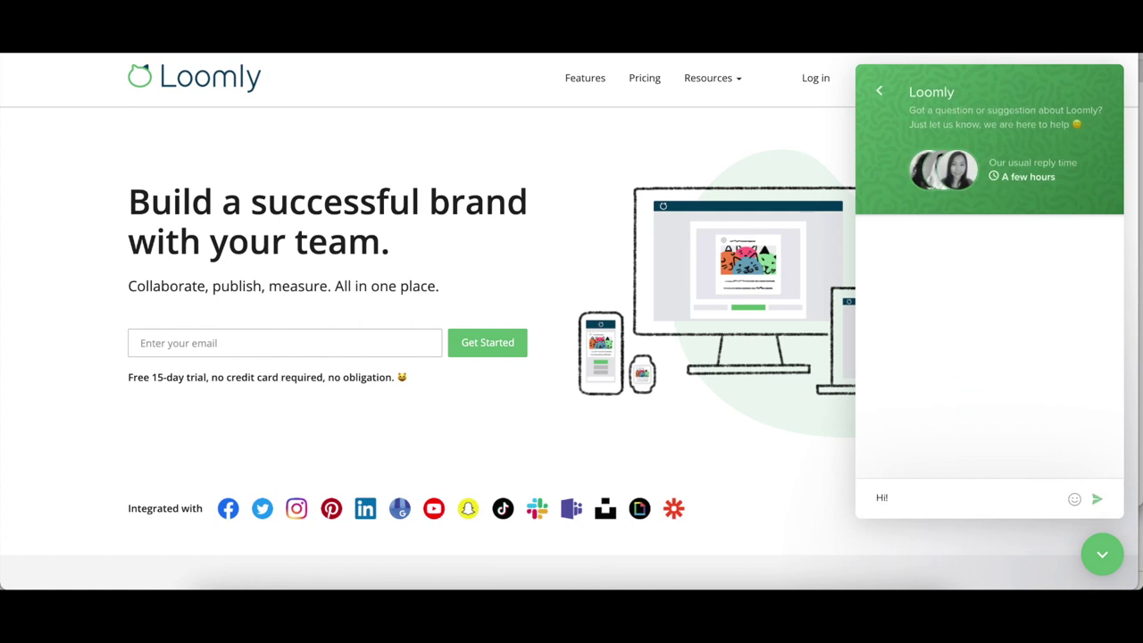